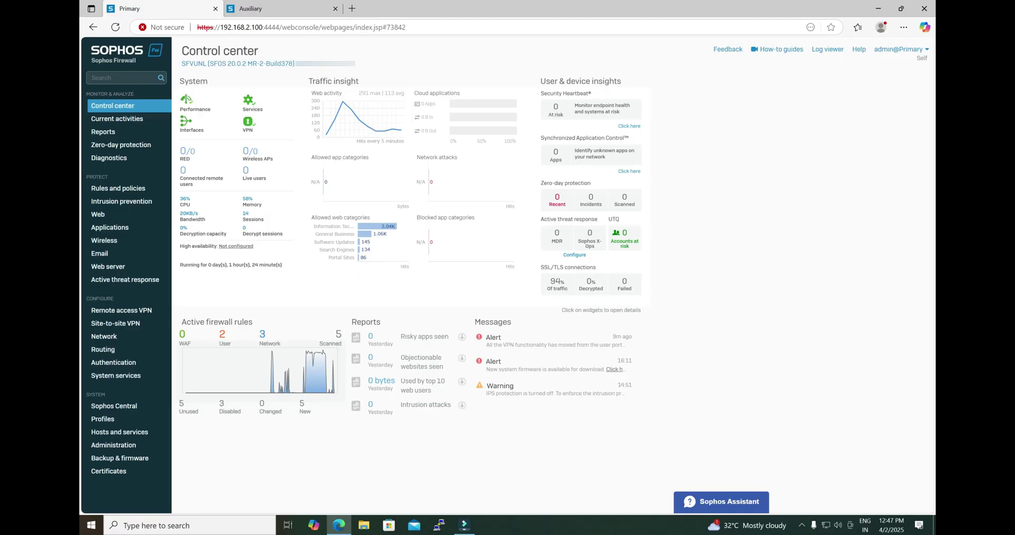
# Decline Edge's password-save prompt on the Auxiliary console, then return to the Primary.
pyautogui.moveTo(465, 104)
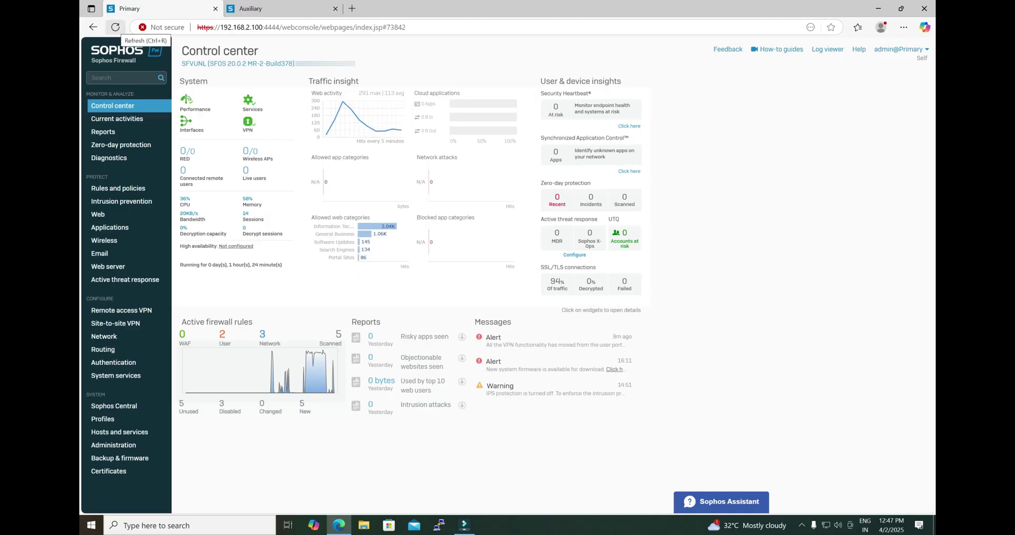
pyautogui.hotkey('ctrl', 'Tab')
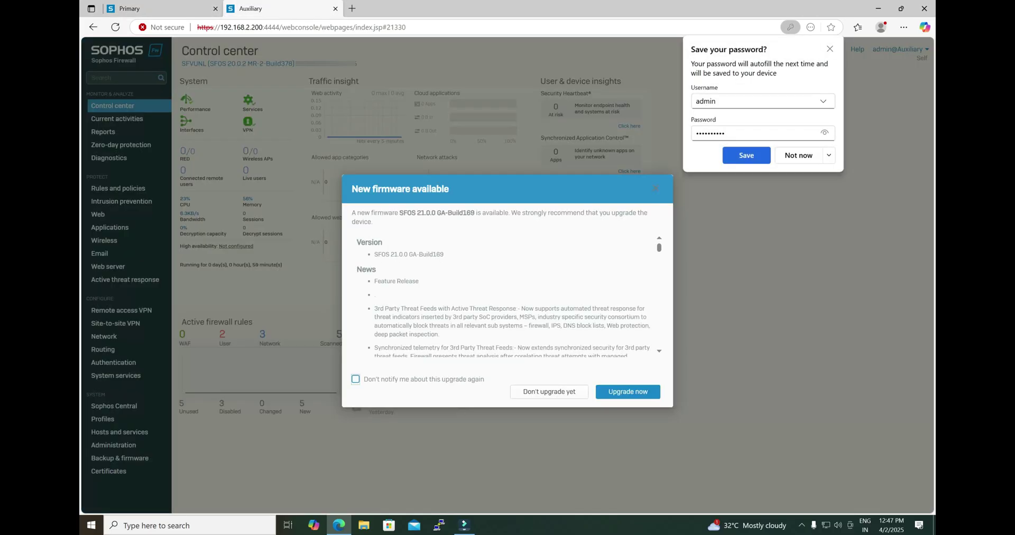
pyautogui.click(798, 154)
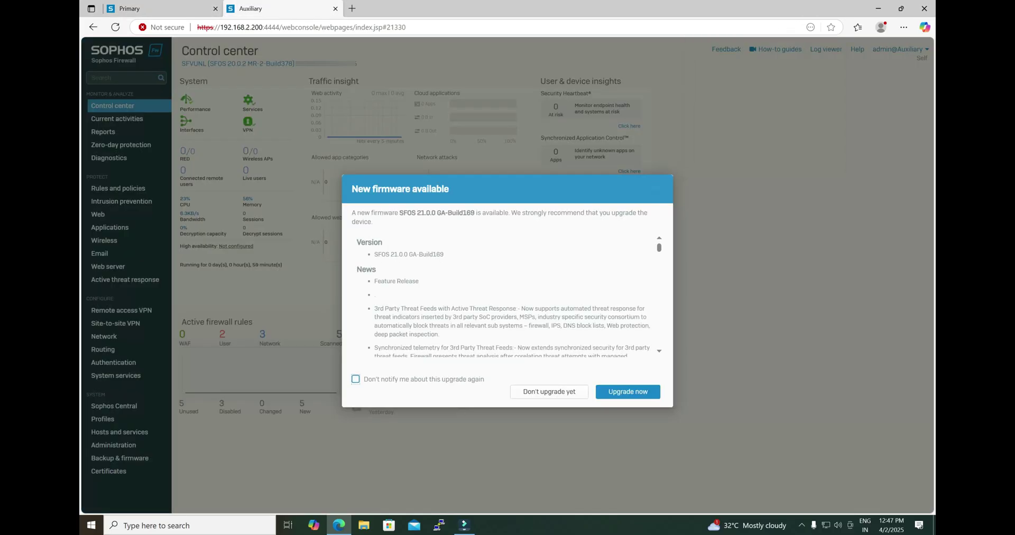
pyautogui.hotkey('ctrl', 'Tab')
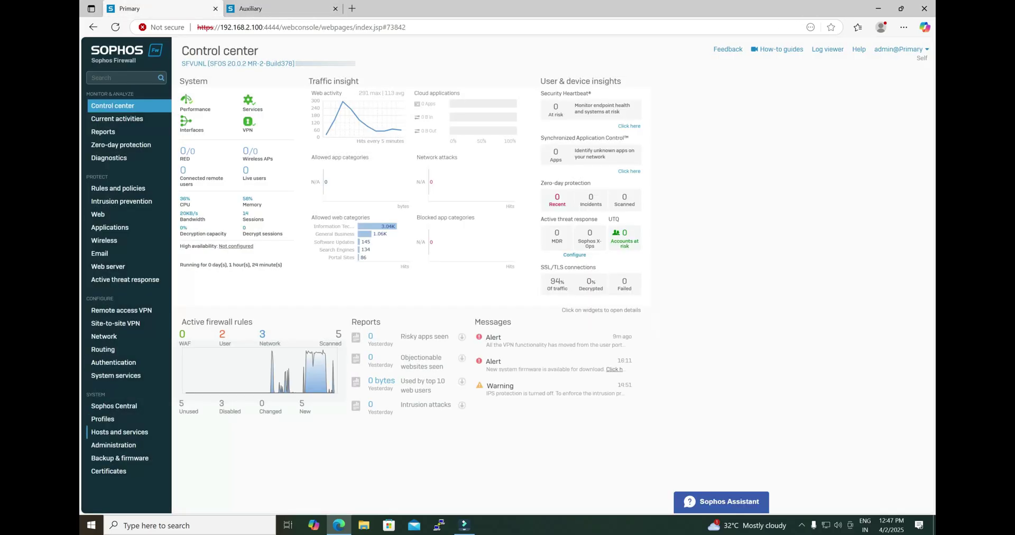
# Open High availability on both firewalls and choose the Auxiliary role on the second.
pyautogui.click(115, 375)
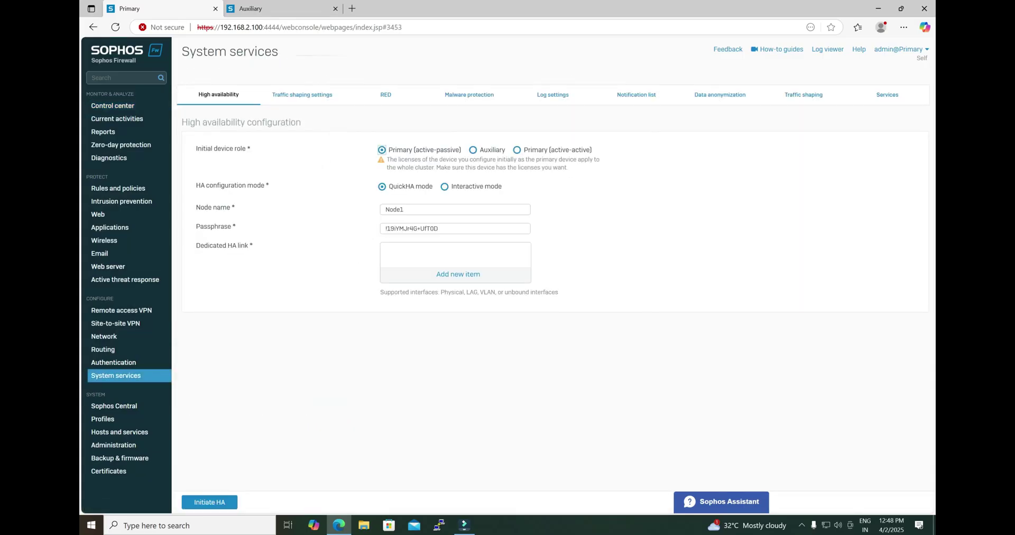
pyautogui.hotkey('ctrl', 'Tab')
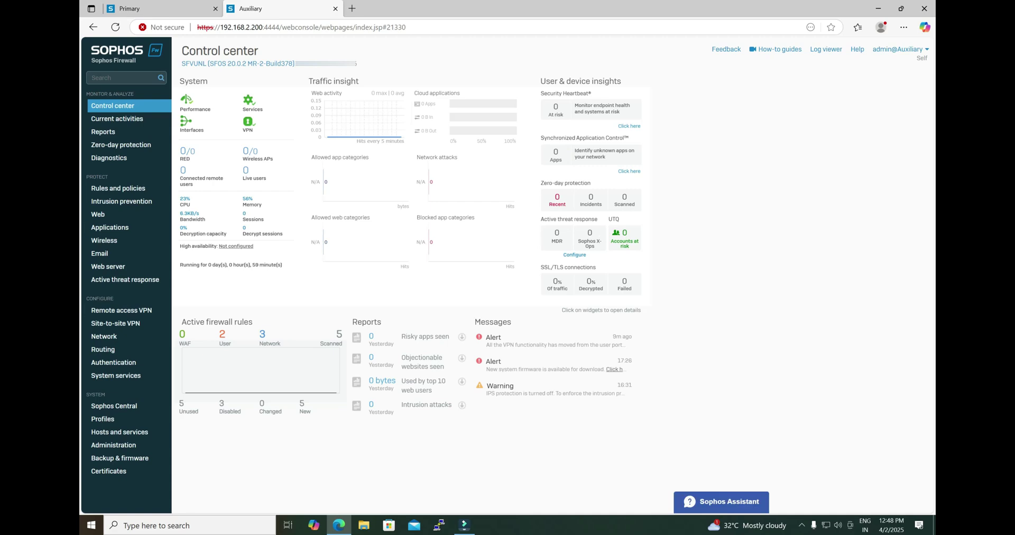
pyautogui.click(116, 375)
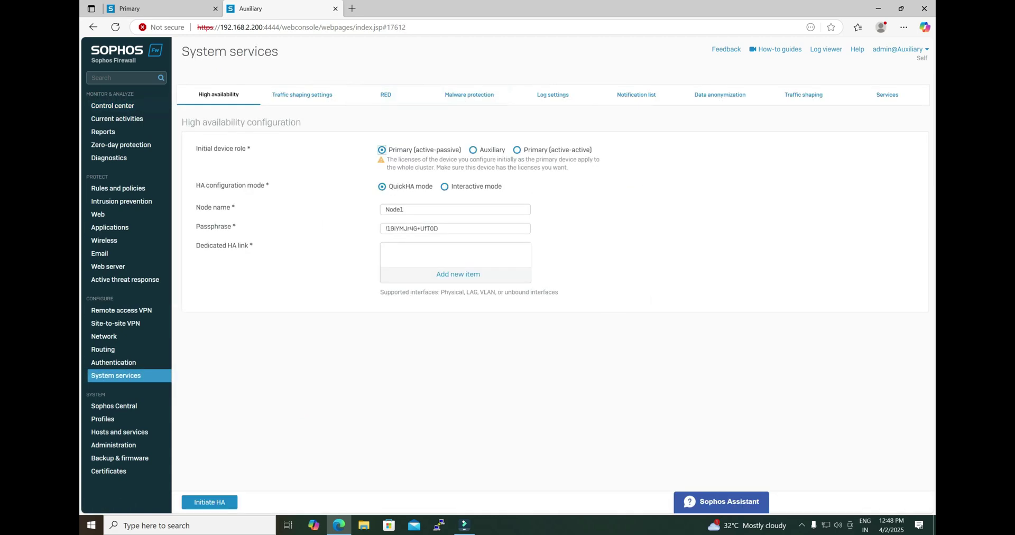
pyautogui.click(473, 150)
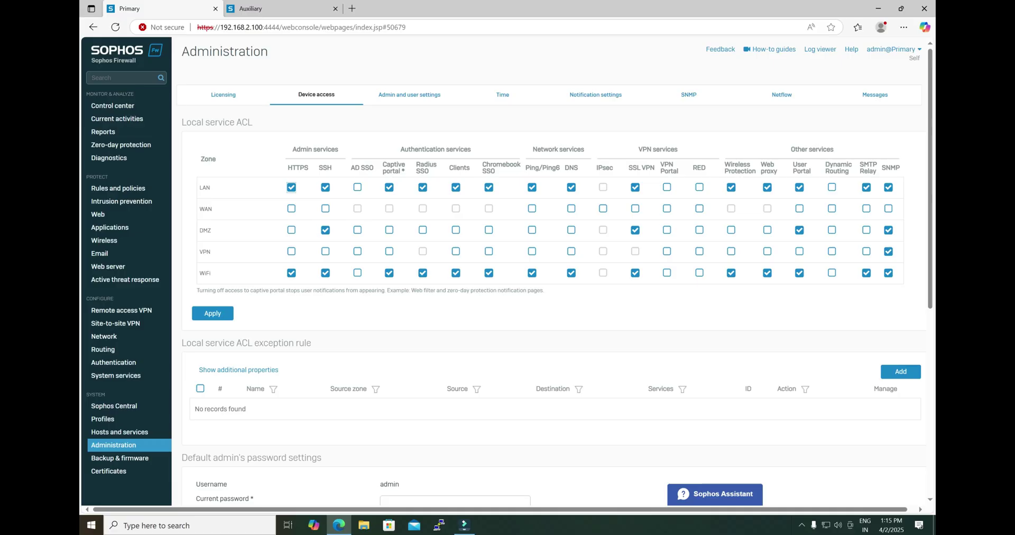
# Check Device access on the Auxiliary firewall, then return to the Primary console.
pyautogui.hotkey('ctrl', 'Tab')
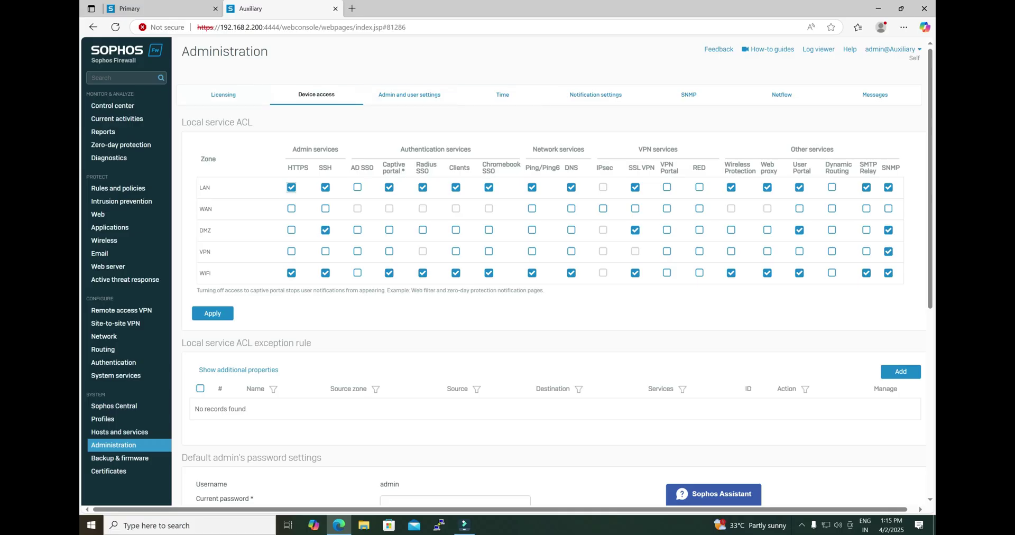
pyautogui.hotkey('ctrl', 'shift', 'Tab')
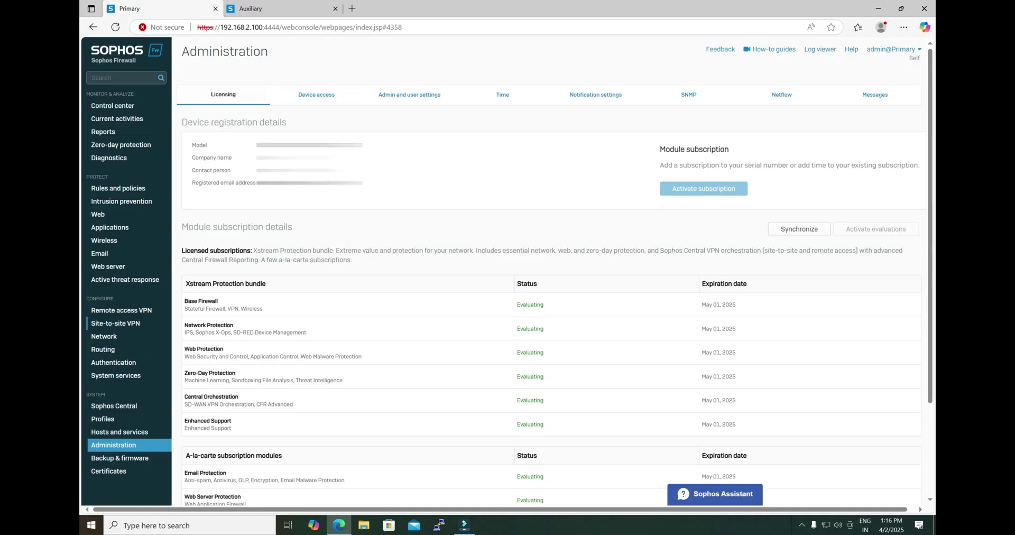
# Open System services > High availability on the Primary firewall.
pyautogui.click(116, 376)
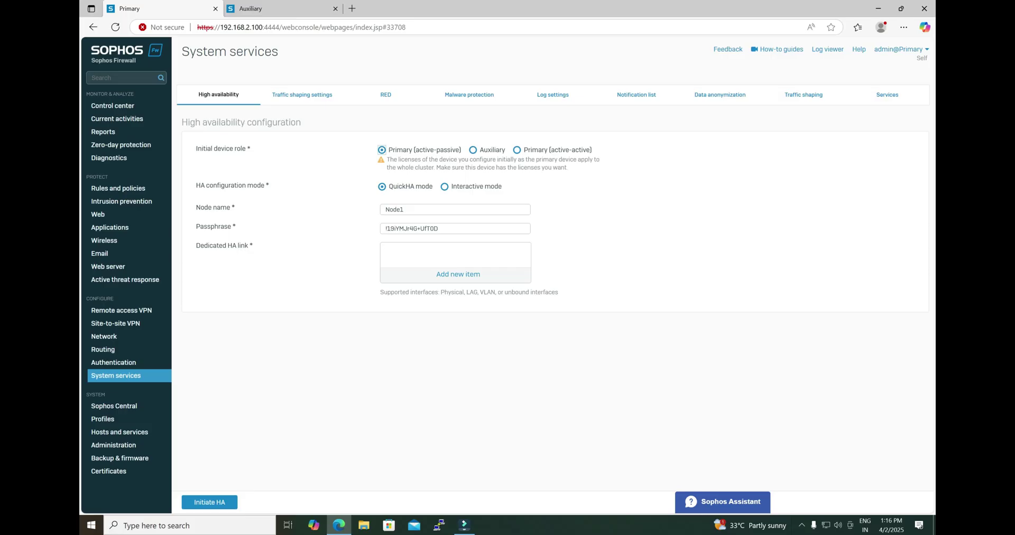
# Attempt Initiate HA, dismiss the missing HA link port error, and open the Network interfaces list.
pyautogui.click(209, 502)
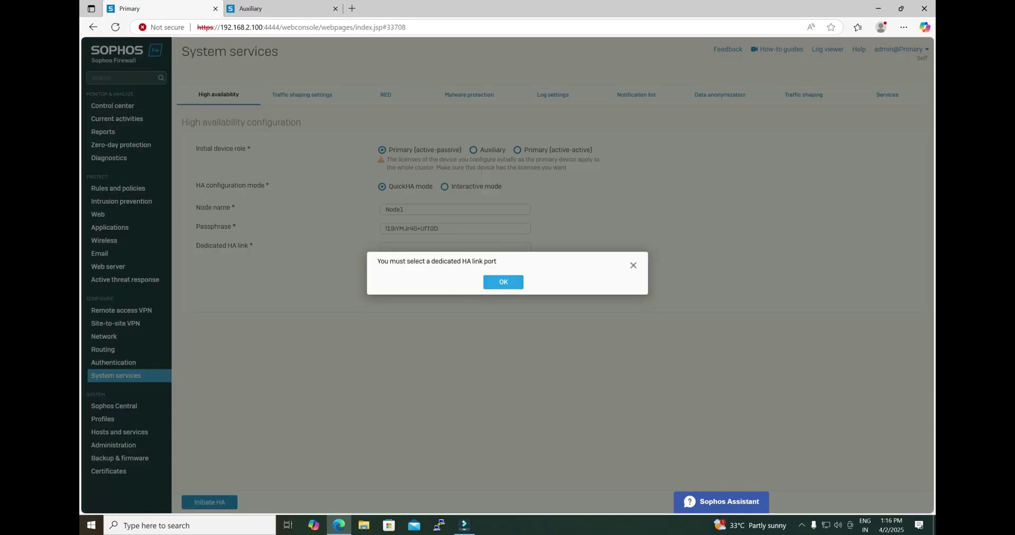
pyautogui.press('Return')
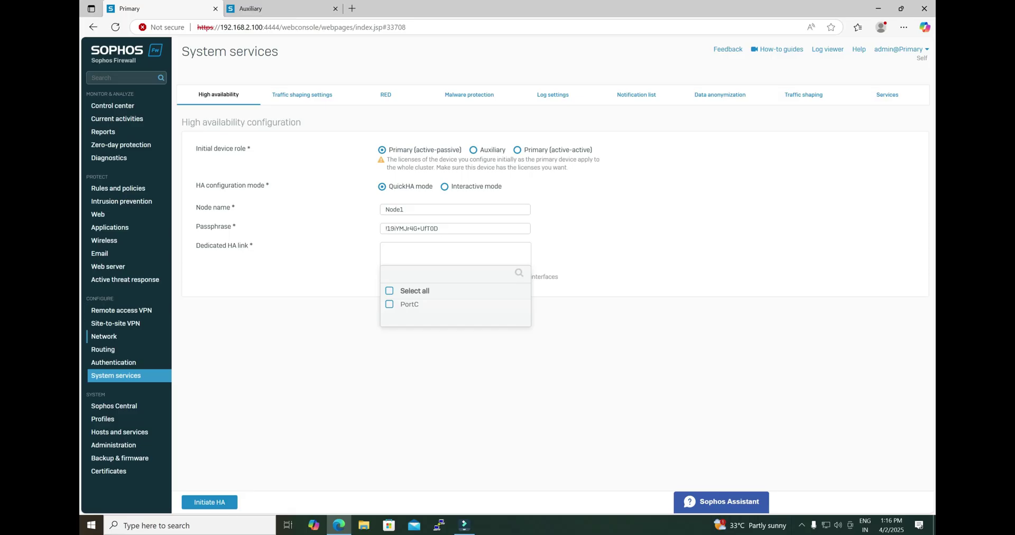
pyautogui.click(103, 336)
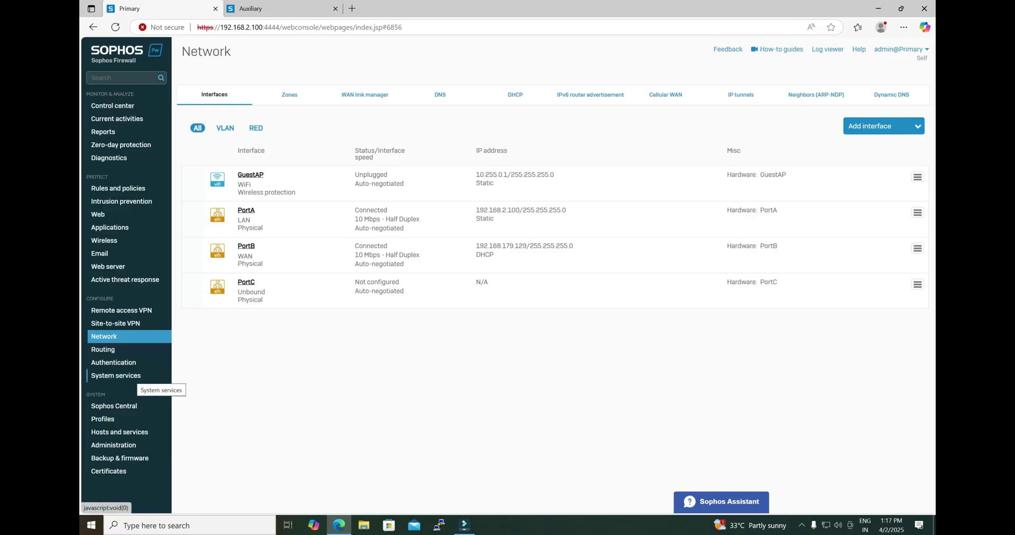
# Set PortC as the Primary's dedicated HA link.
pyautogui.click(127, 376)
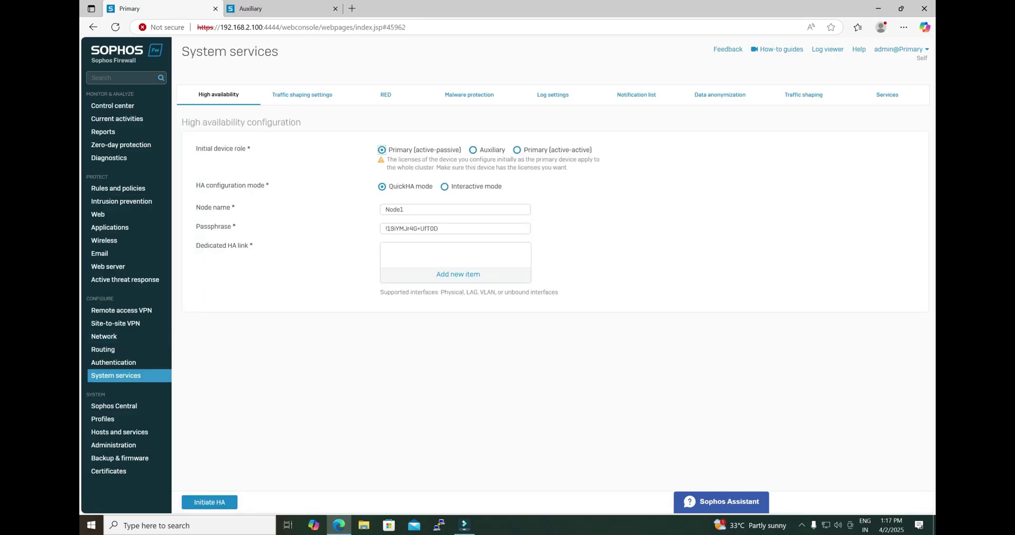
pyautogui.click(458, 274)
pyautogui.click(390, 304)
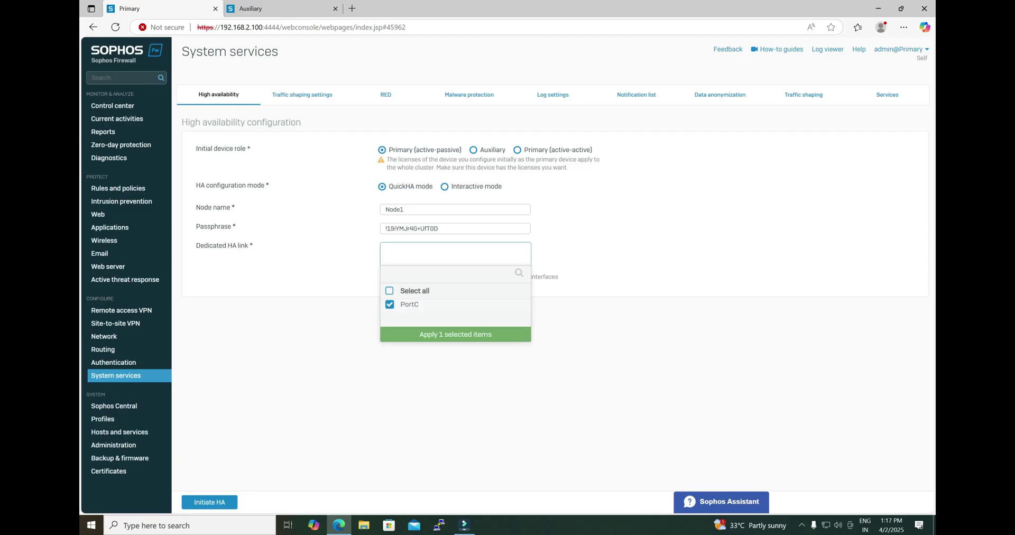
pyautogui.click(456, 334)
# Initiate HA with this firewall confirmed as primary, then switch to the Auxiliary console.
pyautogui.click(209, 501)
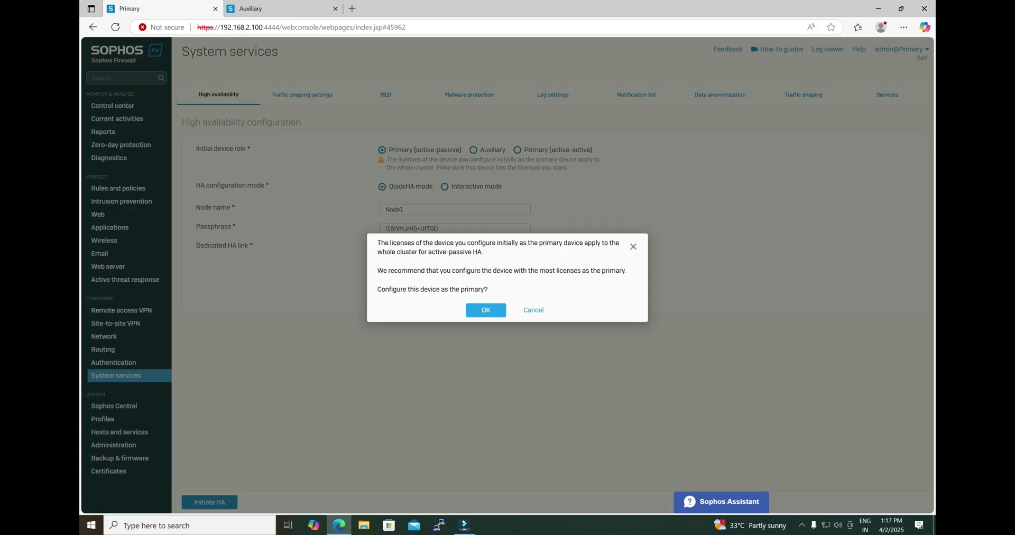
pyautogui.press('Return')
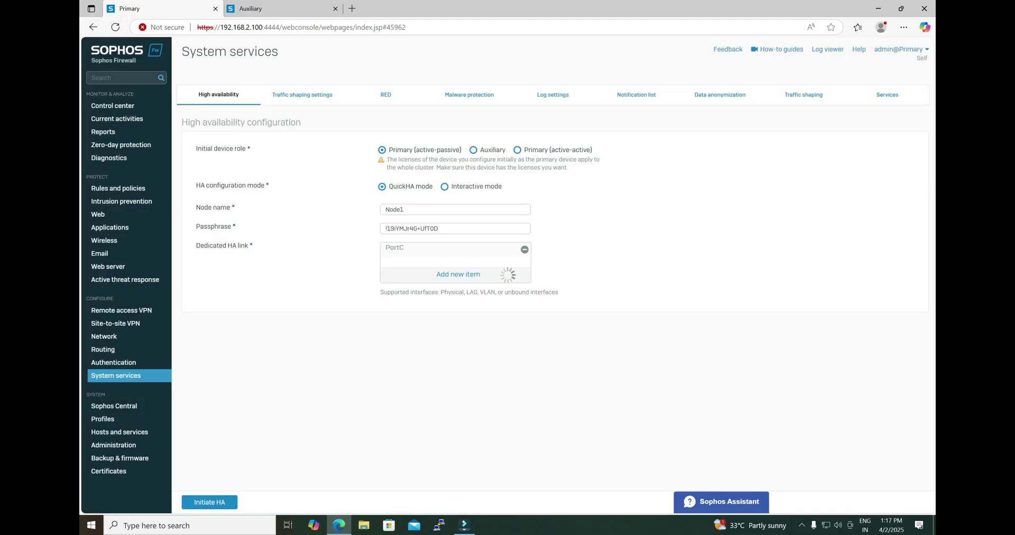
pyautogui.hotkey('ctrl', 'Tab')
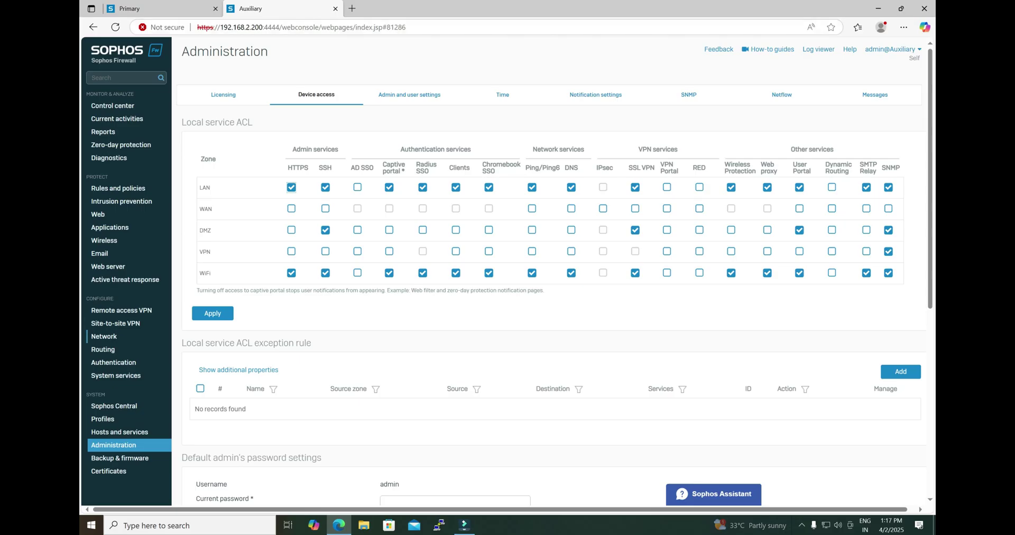
# On the Auxiliary, view Network interfaces, then open System services > High availability.
pyautogui.click(104, 336)
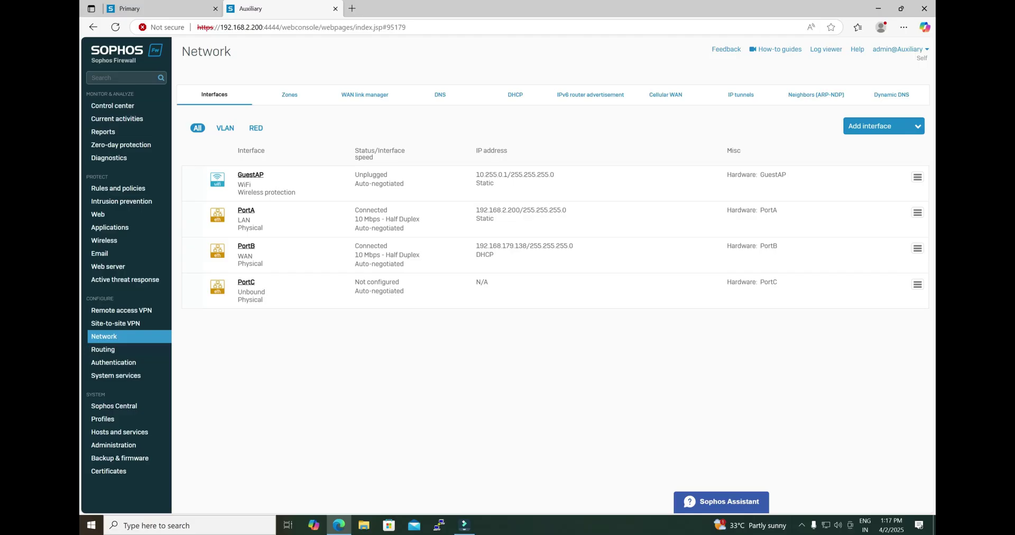
pyautogui.click(116, 376)
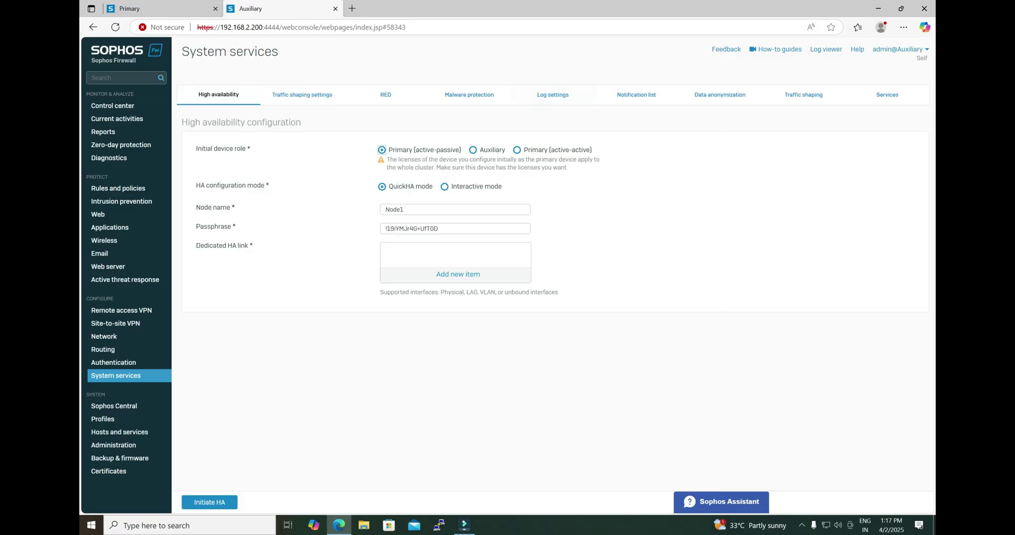
# Select the Auxiliary role and apply PortC as the dedicated HA link.
pyautogui.click(473, 149)
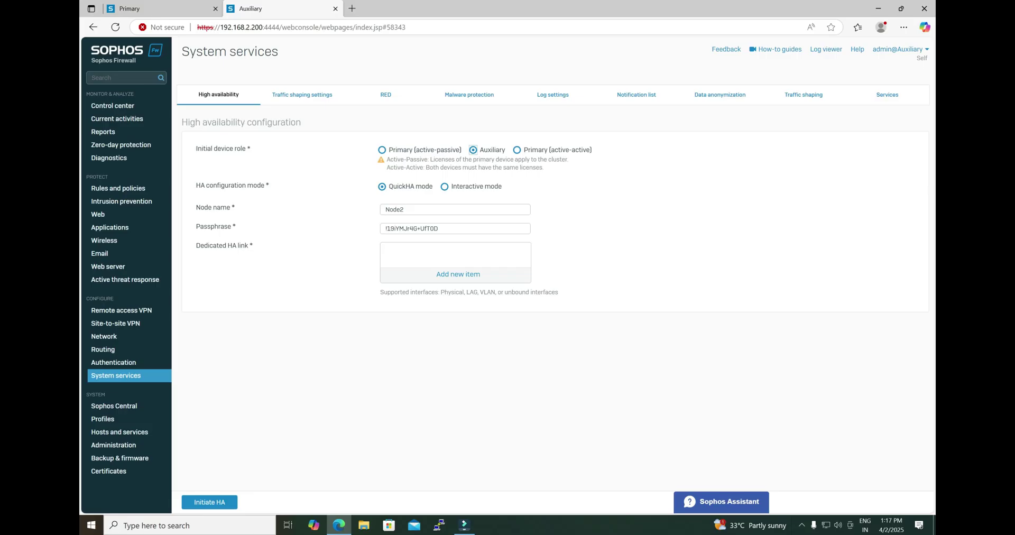
pyautogui.click(458, 274)
pyautogui.click(389, 304)
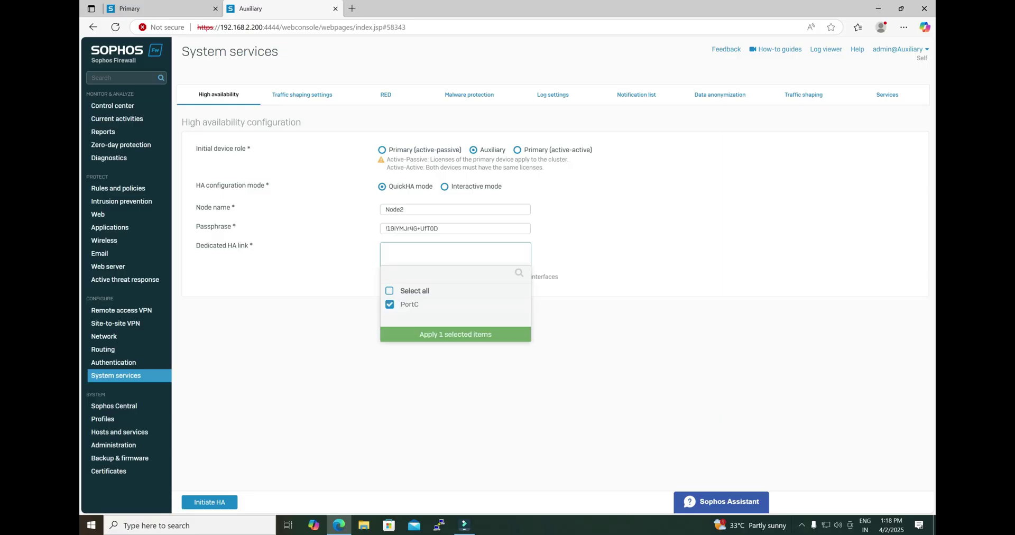
pyautogui.click(455, 334)
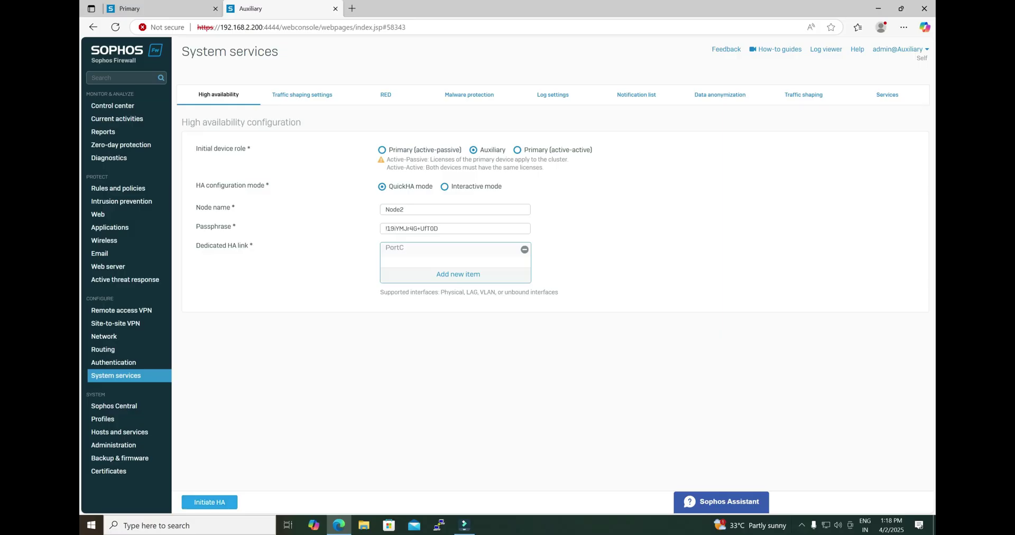
# Initiate HA with this device confirmed as auxiliary, then check the Primary's HA status.
pyautogui.click(209, 502)
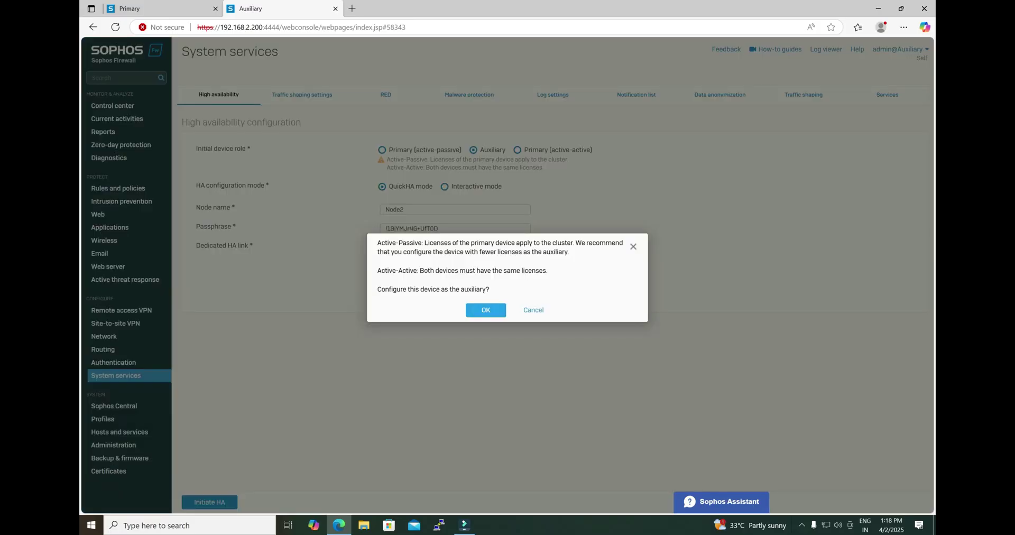
pyautogui.press('Return')
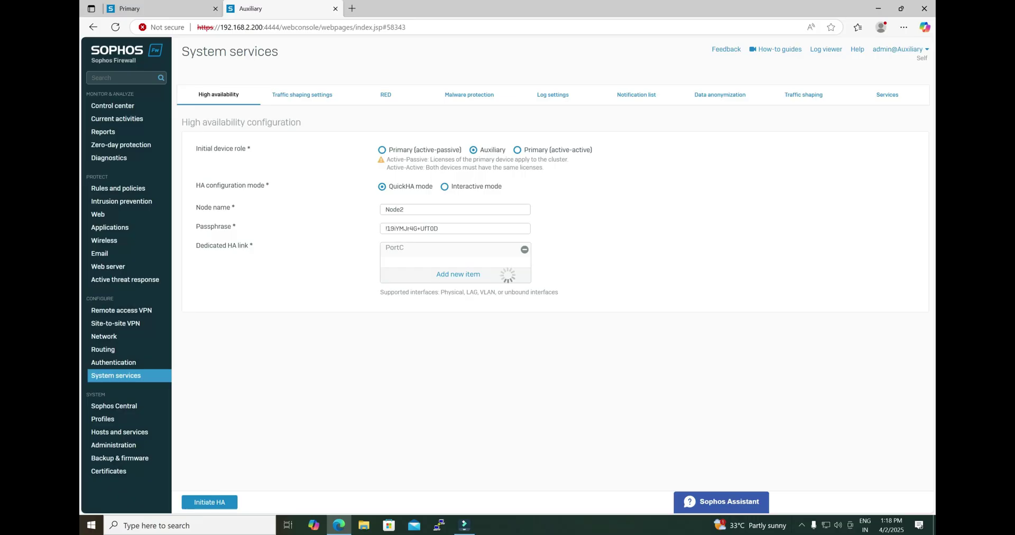
pyautogui.click(158, 9)
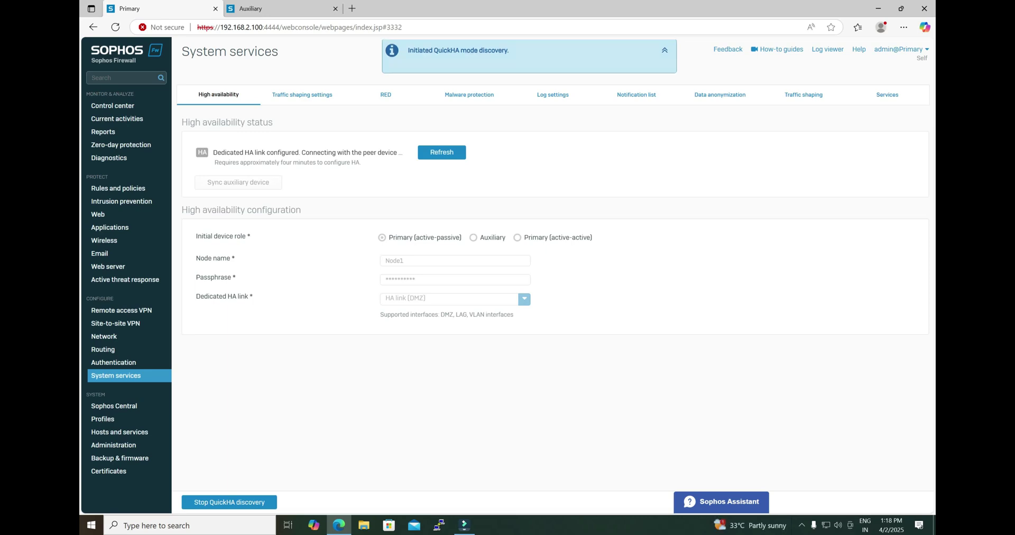
# Return to the Auxiliary's HA page showing Node2, QuickHA mode, and PortC link.
pyautogui.hotkey('ctrl', 'Tab')
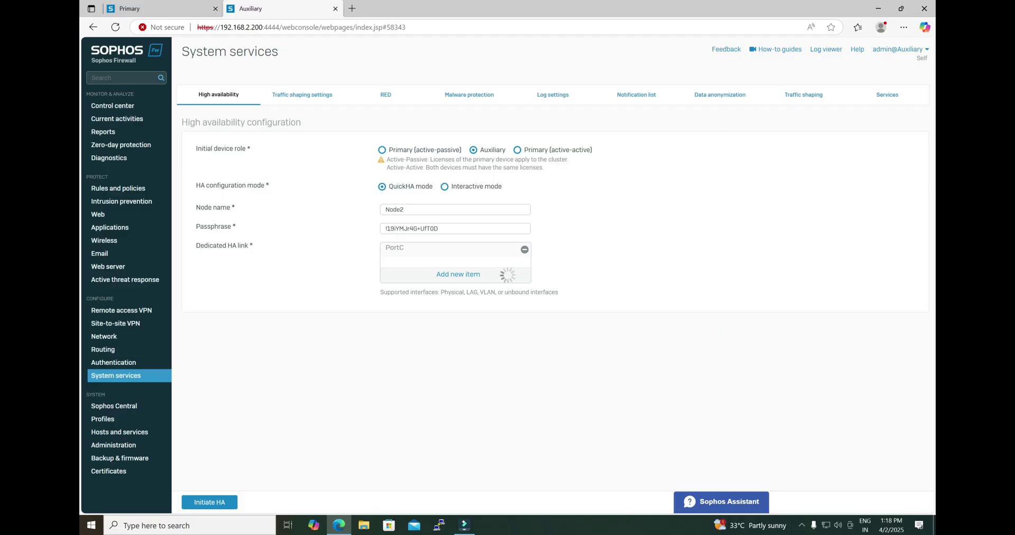
# Review the Primary's HA status table: Connected, Node1 active, Node2 passive.
pyautogui.hotkey('ctrl', 'shift', 'Tab')
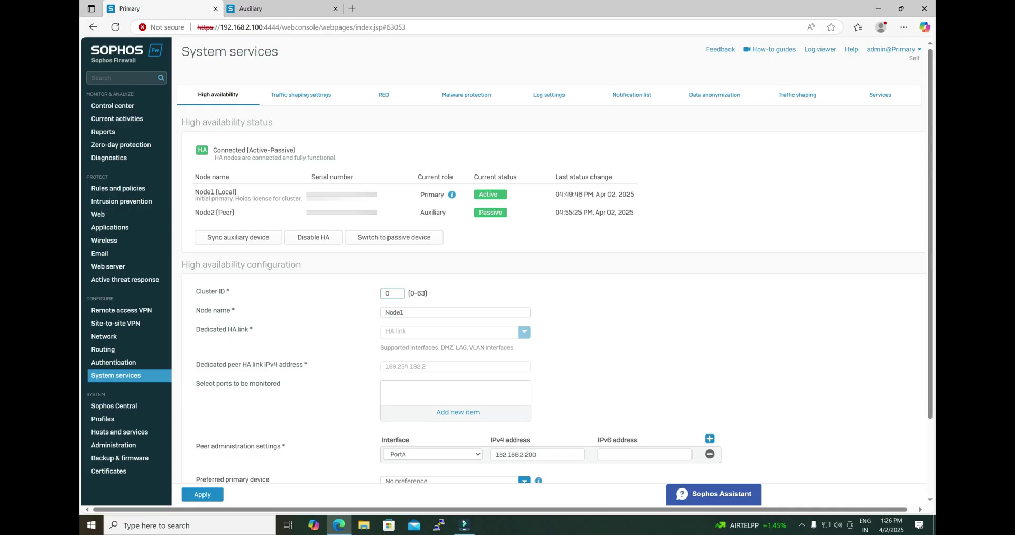
pyautogui.scroll(-1, 555, 264)
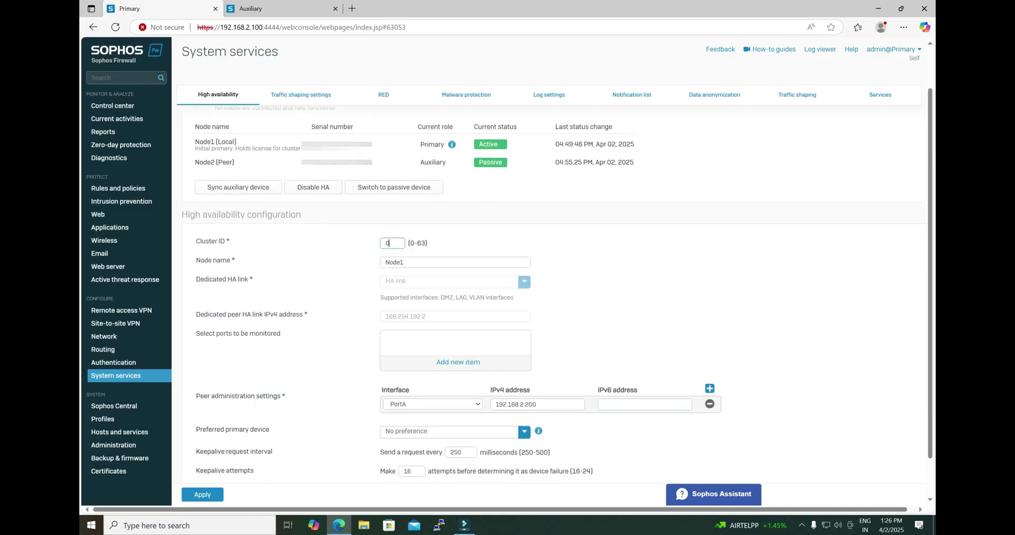
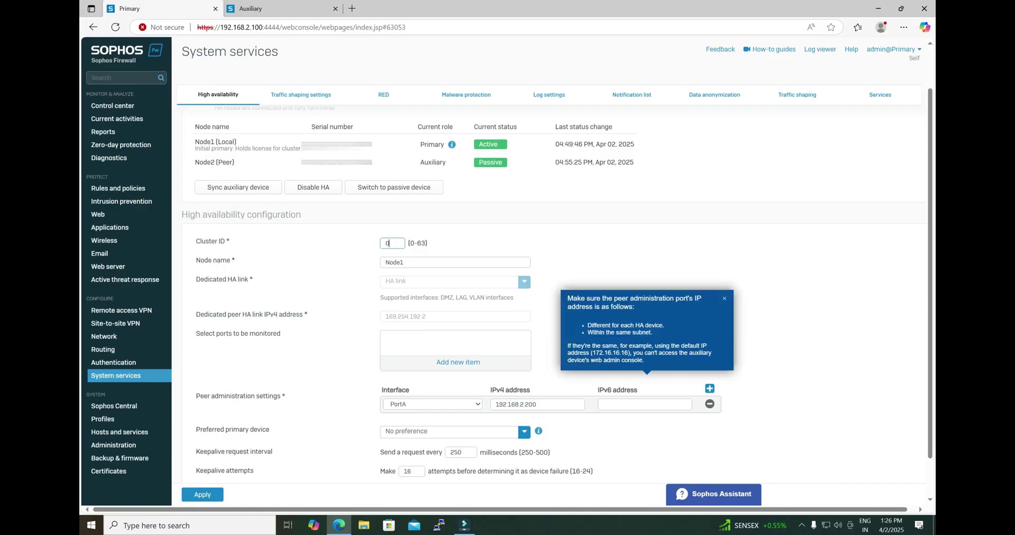
# Switch to the Auxiliary tab to view Node2's high availability console.
pyautogui.hotkey('ctrl', 'Tab')
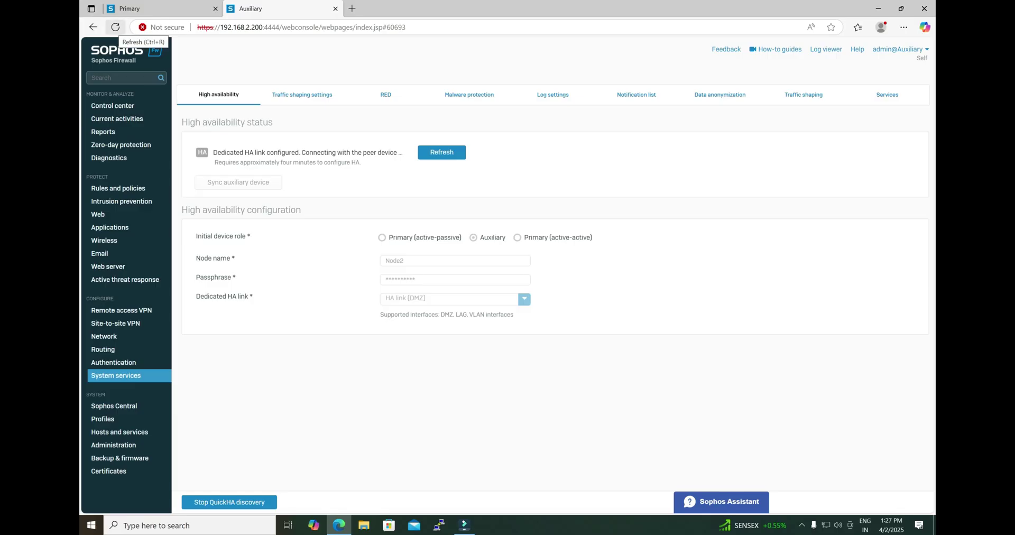
# Reload the auxiliary console and proceed past the certificate warning to 192.168.2.200.
pyautogui.click(115, 27)
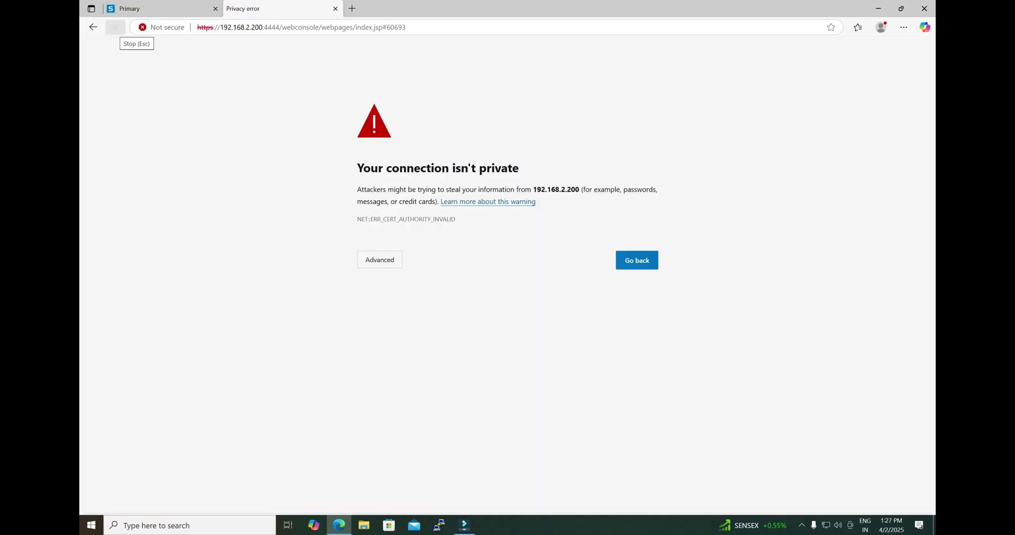
pyautogui.click(380, 259)
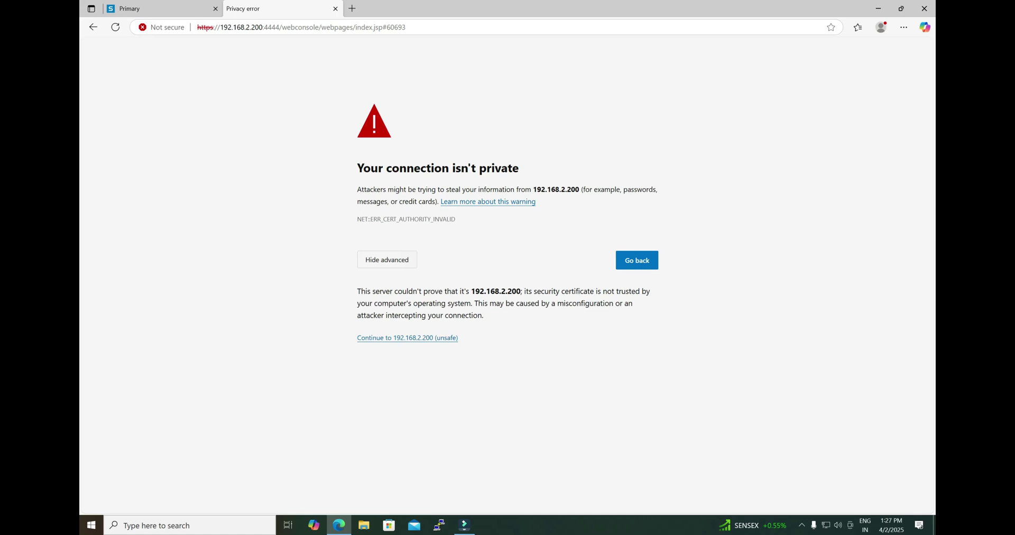
pyautogui.click(407, 337)
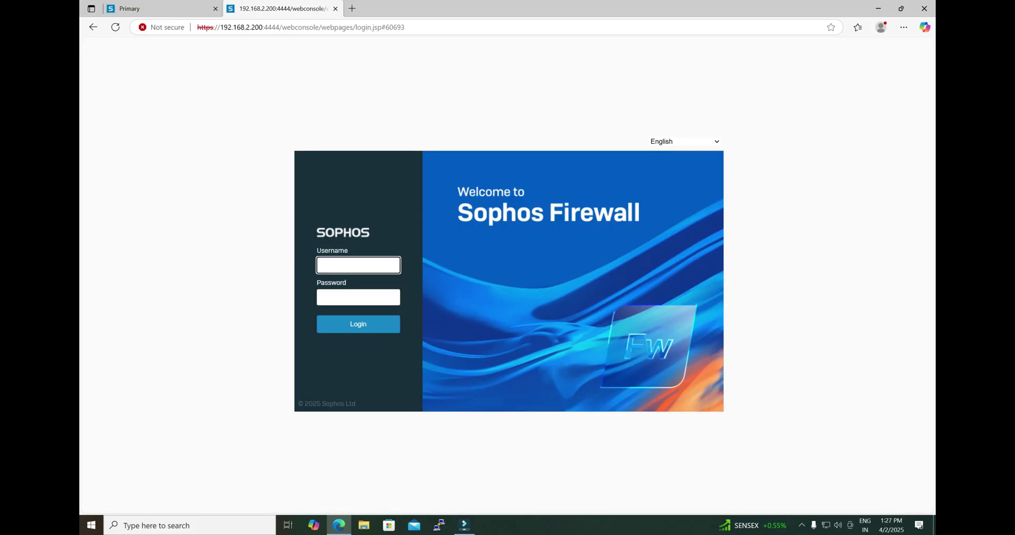
# Sign in to the auxiliary console as admin with the account password.
pyautogui.write('admin')
pyautogui.press('Tab')
pyautogui.write('•••••••••')
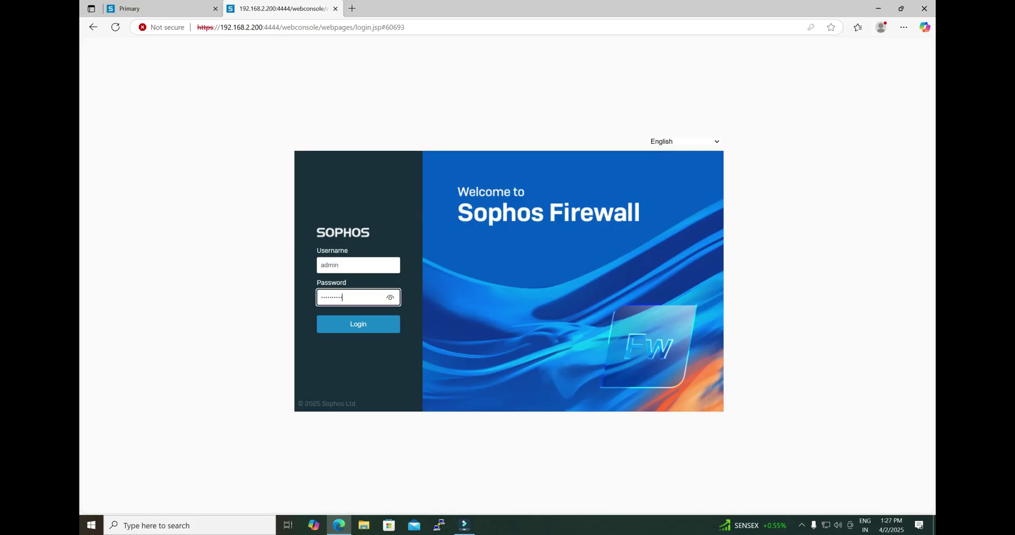
pyautogui.write('•')
pyautogui.press('Return')
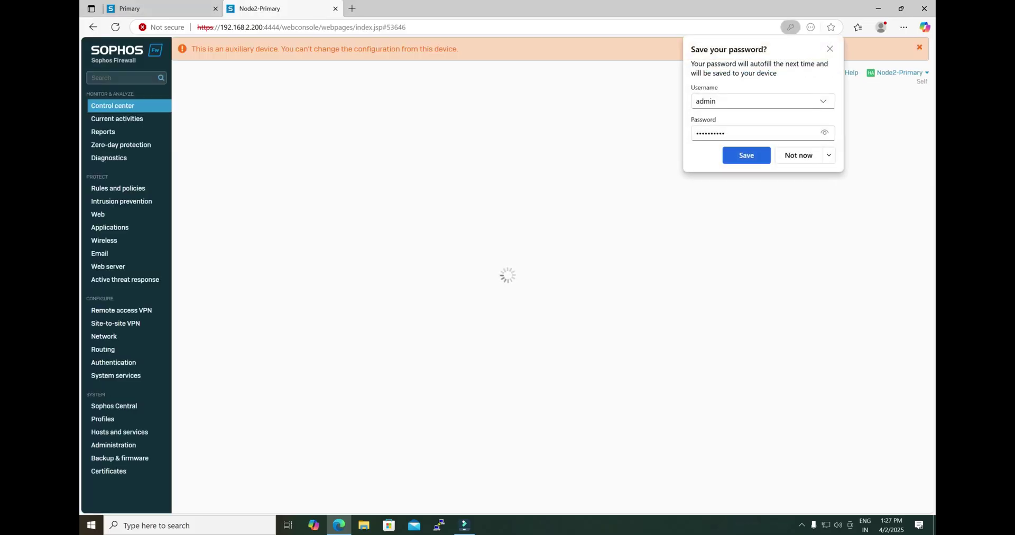
# Decline saving the password, then confirm Node1 shows HA Active-Passive with Node2 as peer.
pyautogui.click(798, 155)
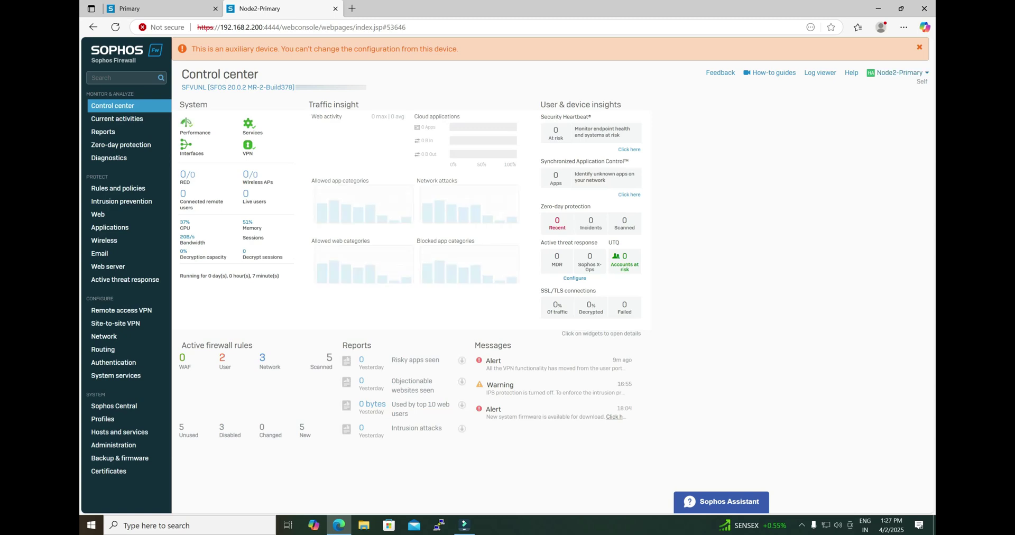
pyautogui.hotkey('ctrl', 'shift', 'Tab')
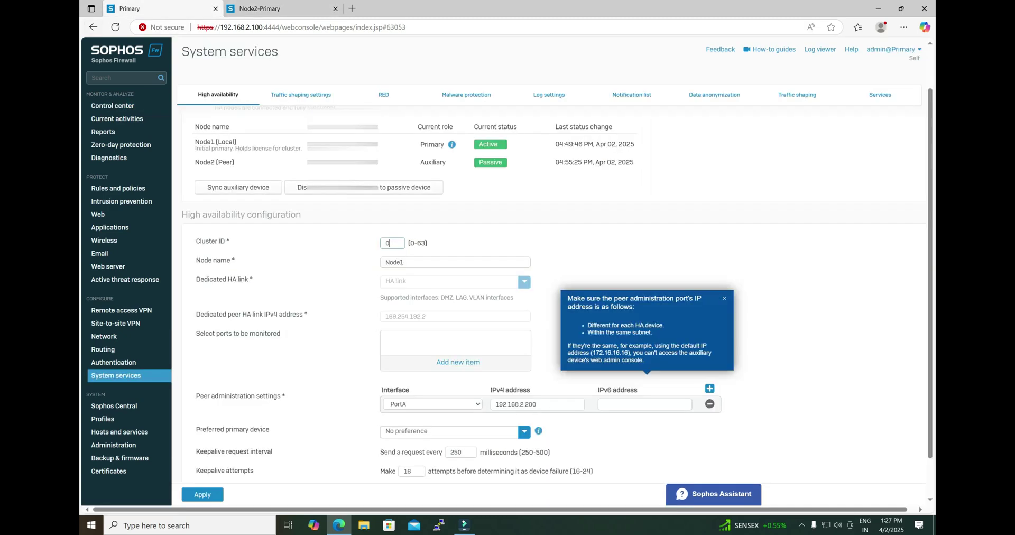
pyautogui.scroll(1, 557, 267)
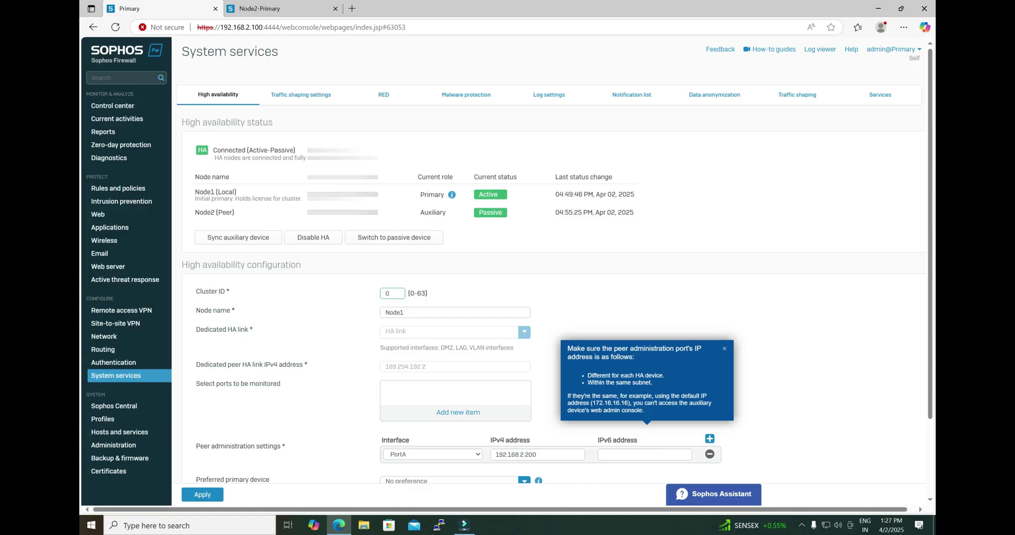
pyautogui.moveTo(195, 212); pyautogui.dragTo(234, 212)
pyautogui.hotkey('ctrl', 'Tab')
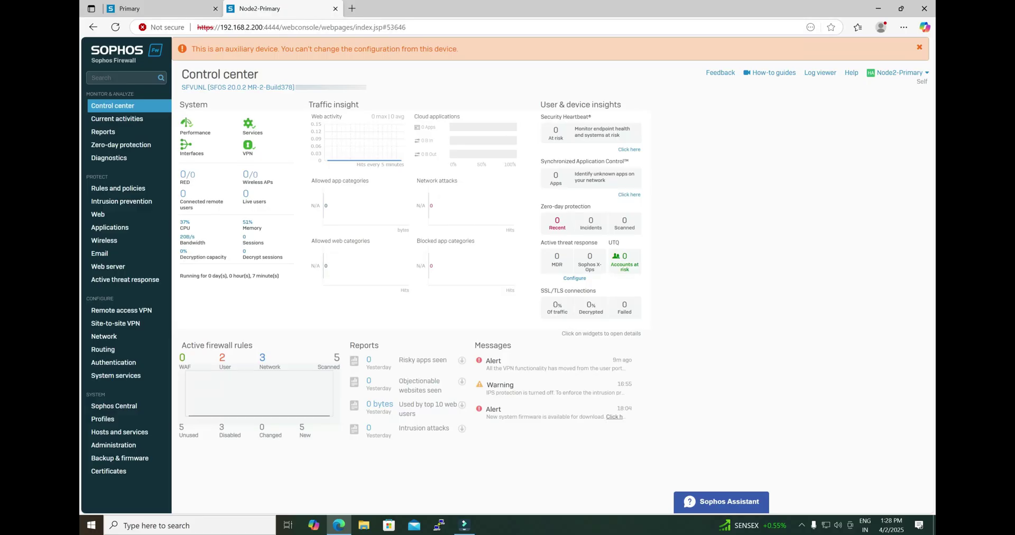
# Check Node2's High availability table: Node2 local as Auxiliary, Node1 as the peer.
pyautogui.click(116, 375)
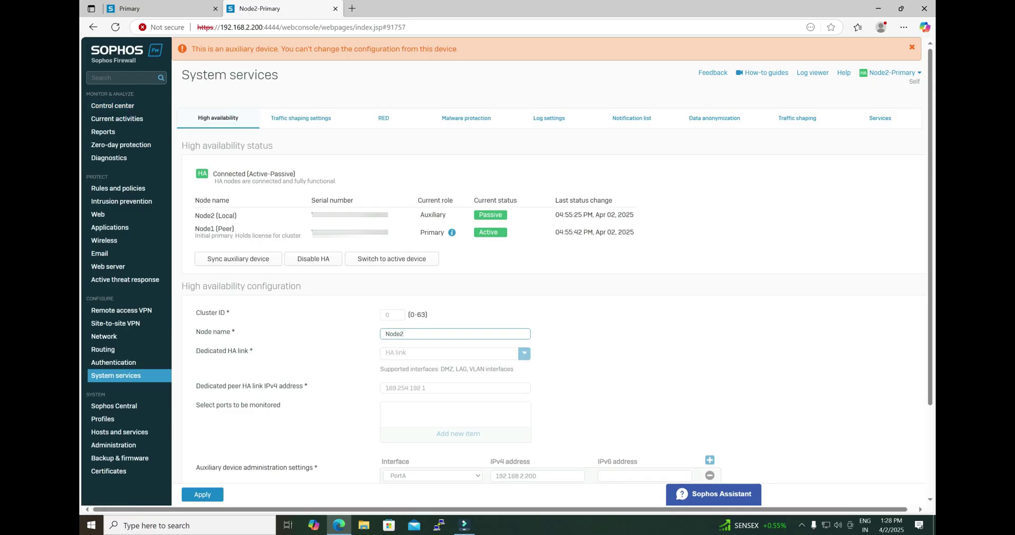
pyautogui.moveTo(195, 215); pyautogui.dragTo(235, 215)
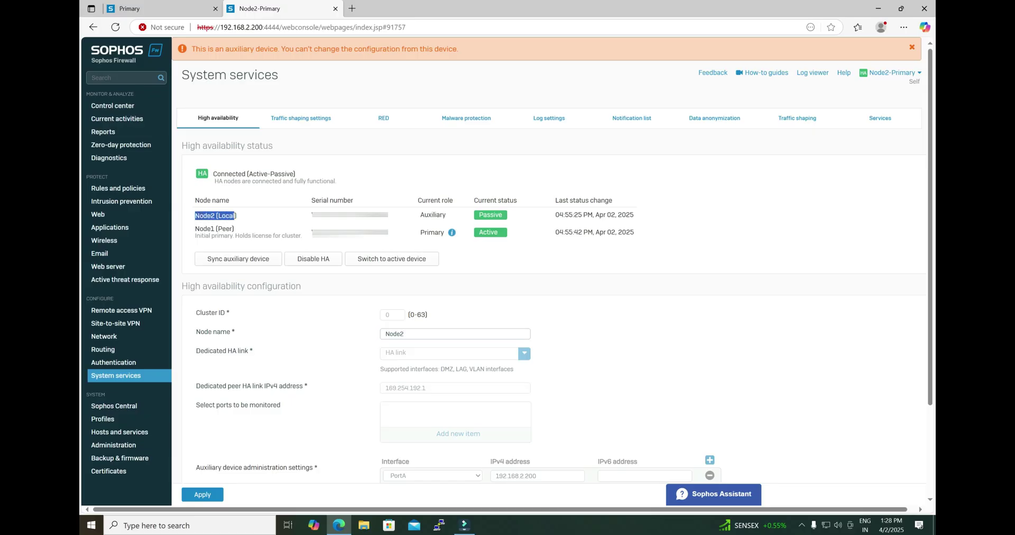
pyautogui.moveTo(421, 215); pyautogui.dragTo(446, 214)
pyautogui.moveTo(195, 229); pyautogui.dragTo(234, 229)
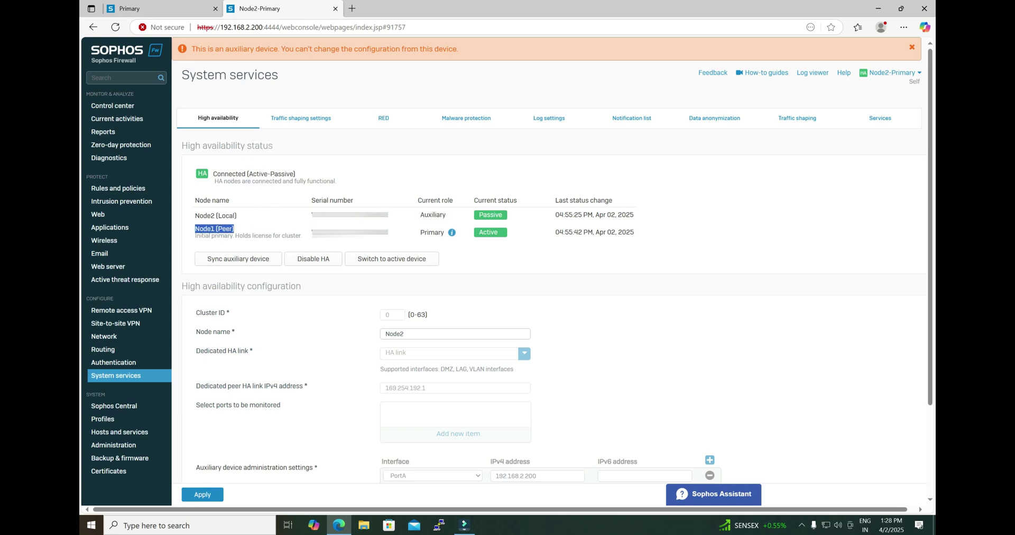
pyautogui.hotkey('ctrl', 'shift', 'Tab')
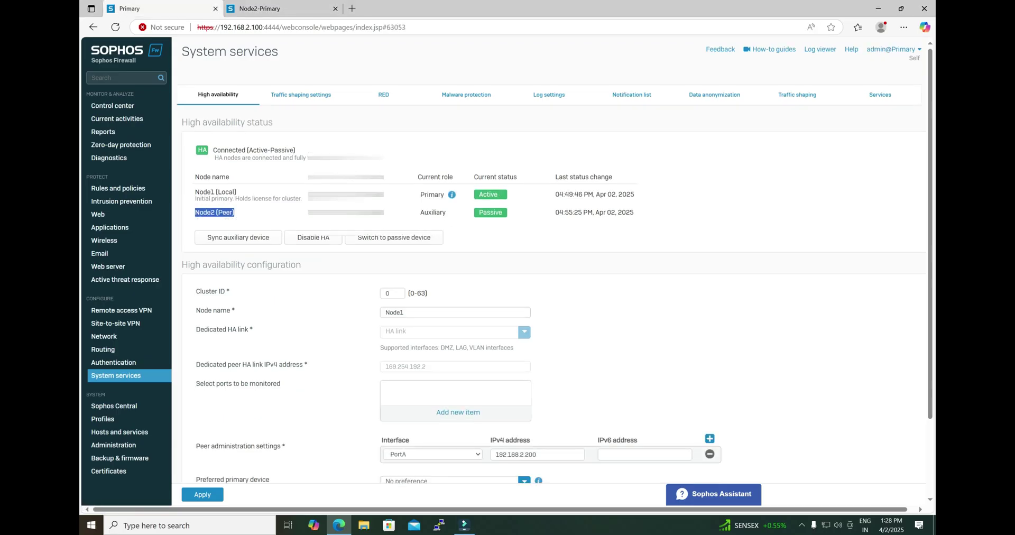